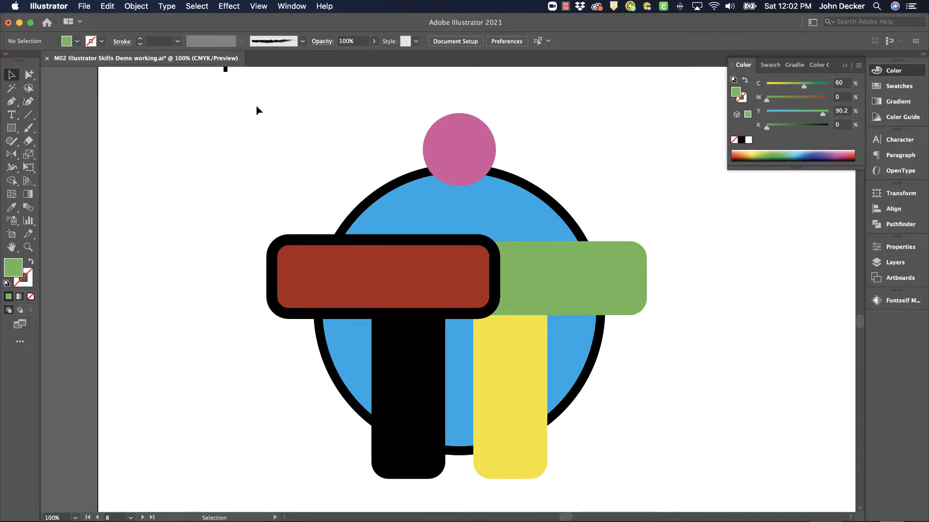
- Merge the pink circle and the large blue circle into one shape with the Shape Builder tool
click(455, 149)
click(508, 224)
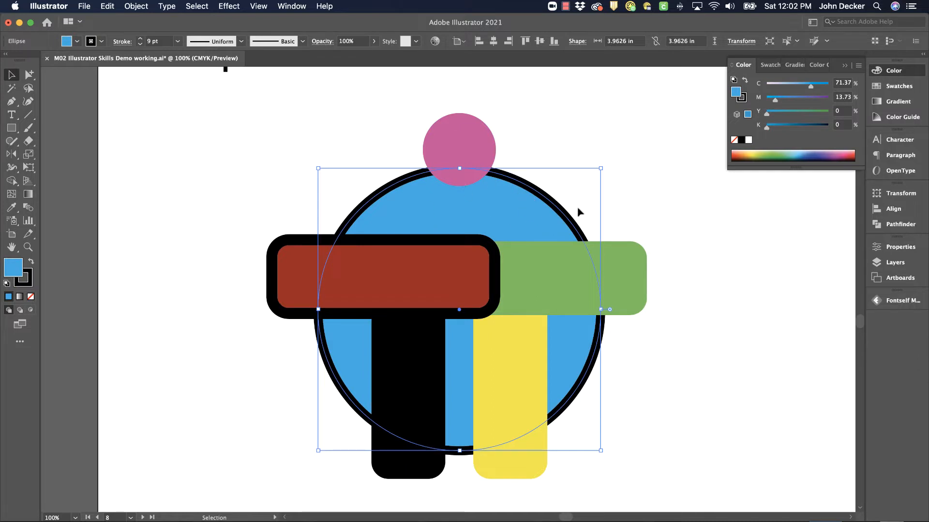
drag(513, 111, 420, 205)
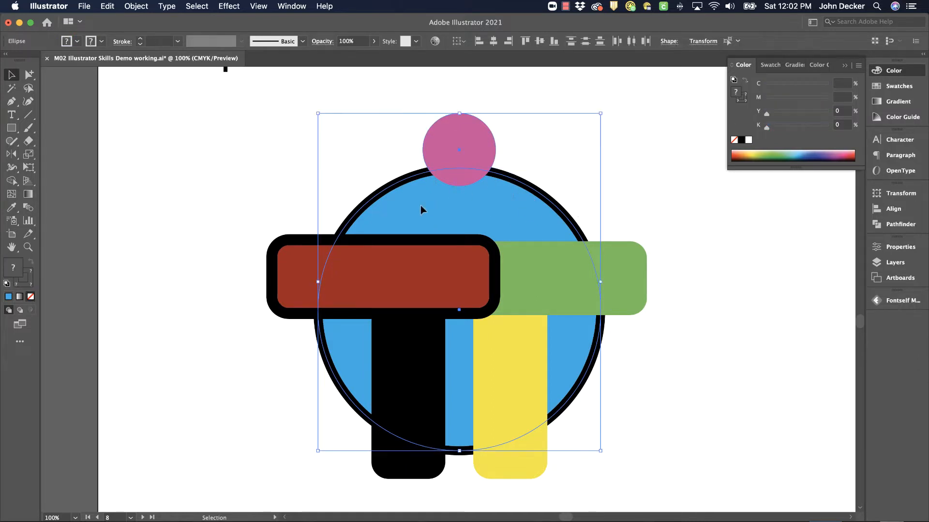
click(12, 181)
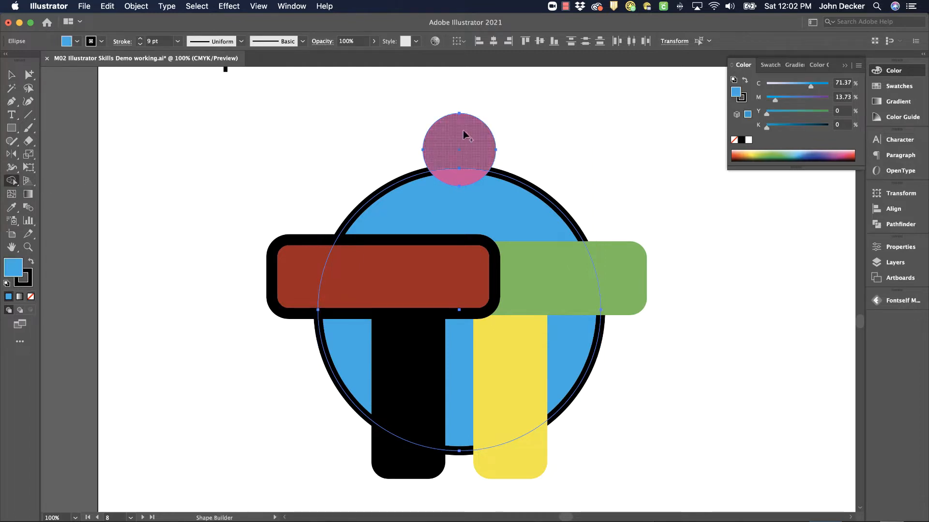
key(super+equal)
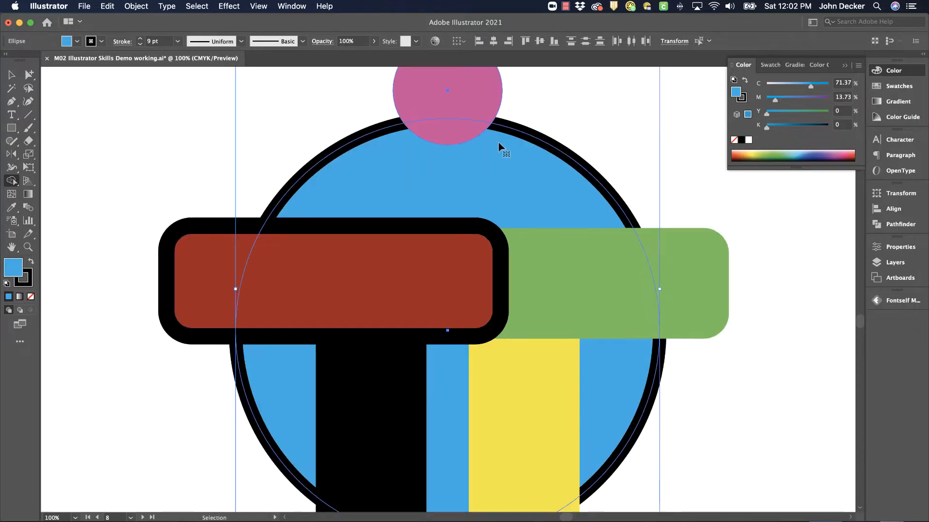
key(super+equal)
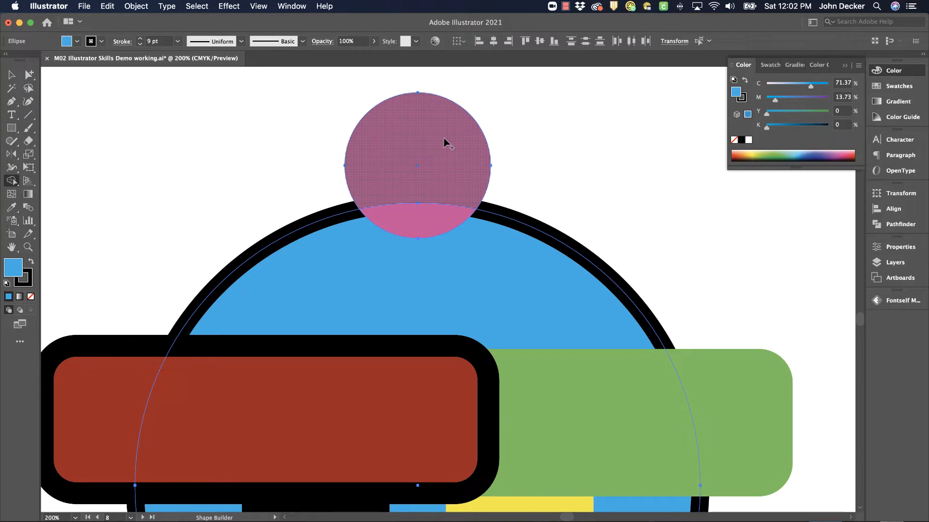
mouse_move(443, 138)
mouse_down()
mouse_move(434, 217)
mouse_move(464, 256)
mouse_up()
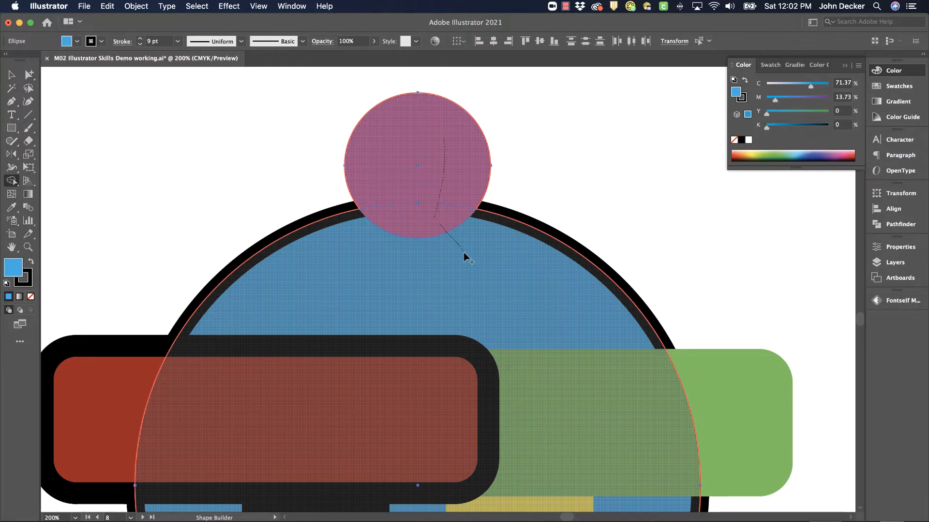
drag(465, 257, 465, 255)
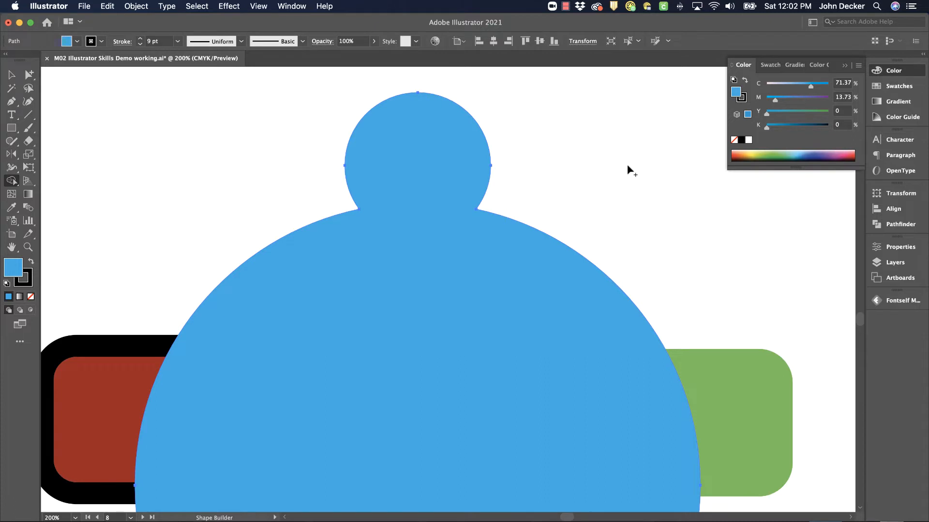
- Undo the circle merge and unite the pink head circle with the blue body circle again
key(super+z)
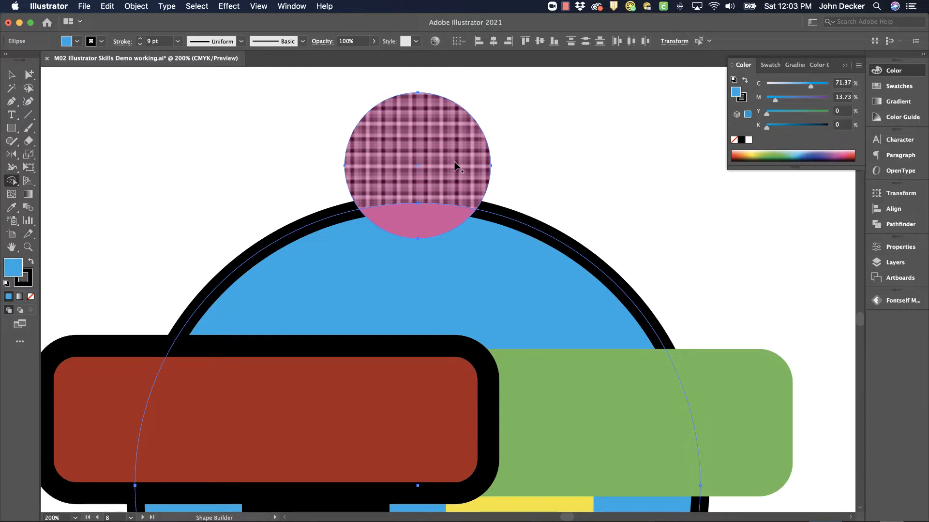
mouse_move(455, 162)
mouse_down()
mouse_move(430, 228)
mouse_move(516, 301)
mouse_up()
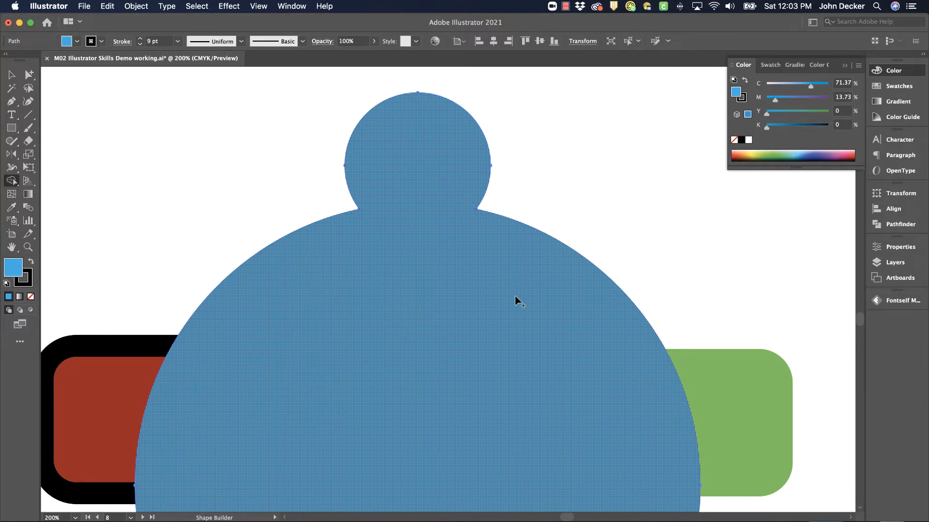
- Unite the green rounded rectangle with the merged blue body using Shape Builder, starting from the green part
drag(697, 290, 649, 110)
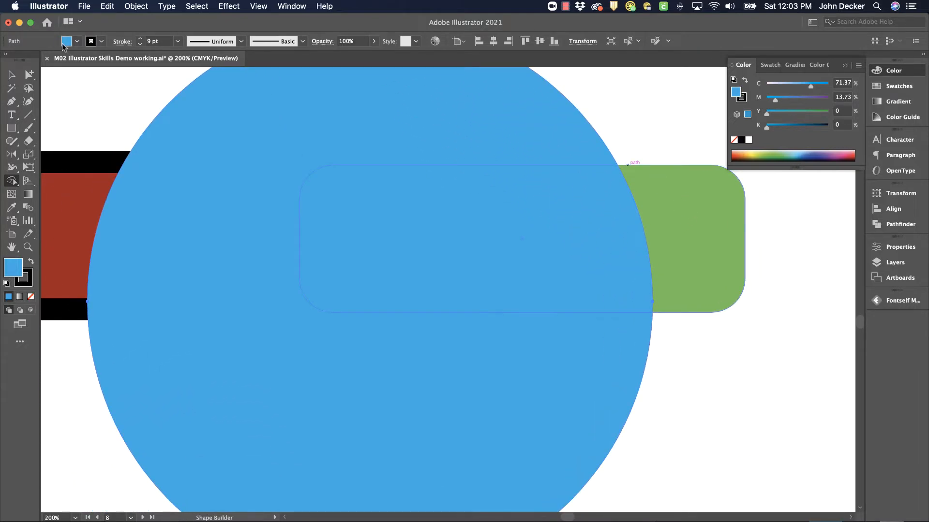
key(v)
click(593, 120)
click(716, 240)
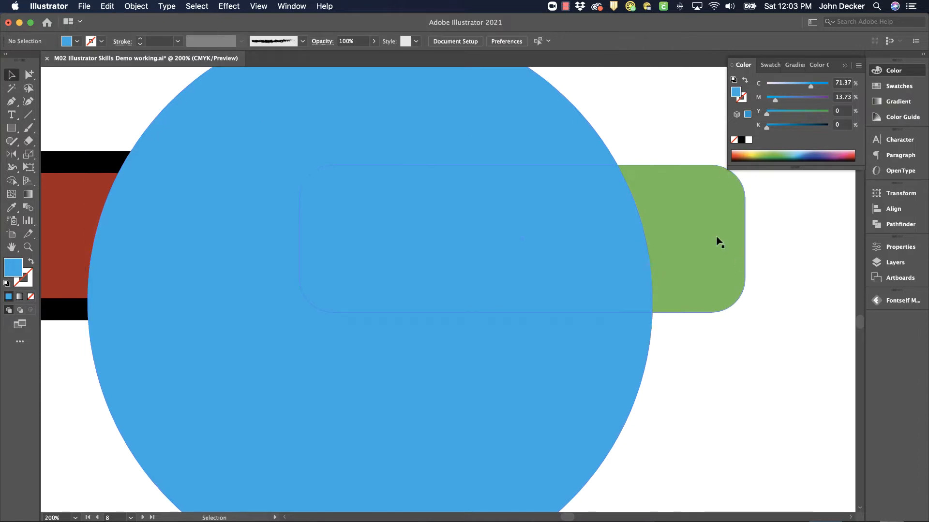
shift+click(535, 139)
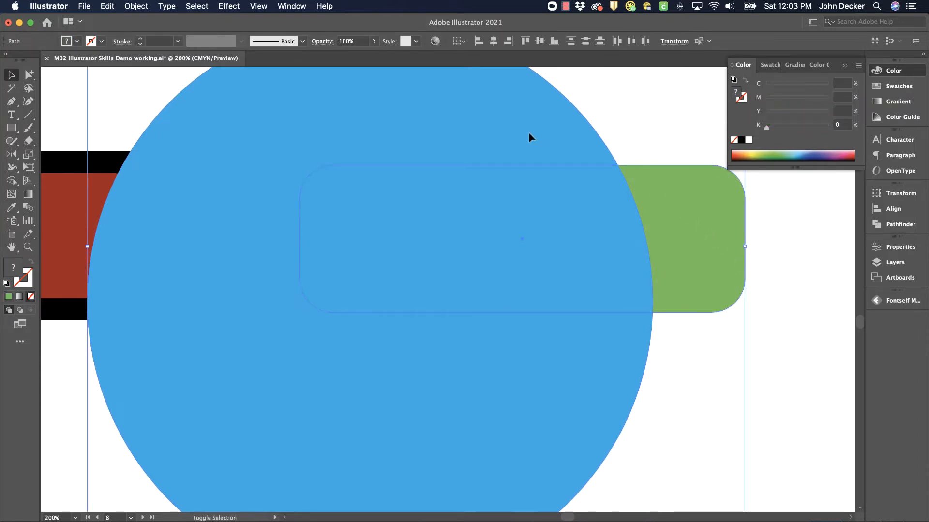
click(12, 181)
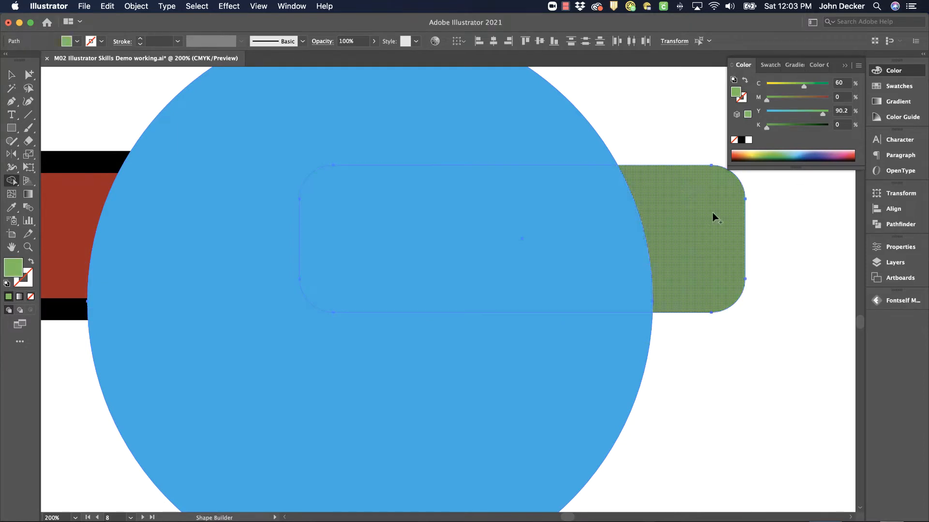
mouse_move(713, 217)
mouse_down()
mouse_move(513, 223)
mouse_move(442, 140)
mouse_up()
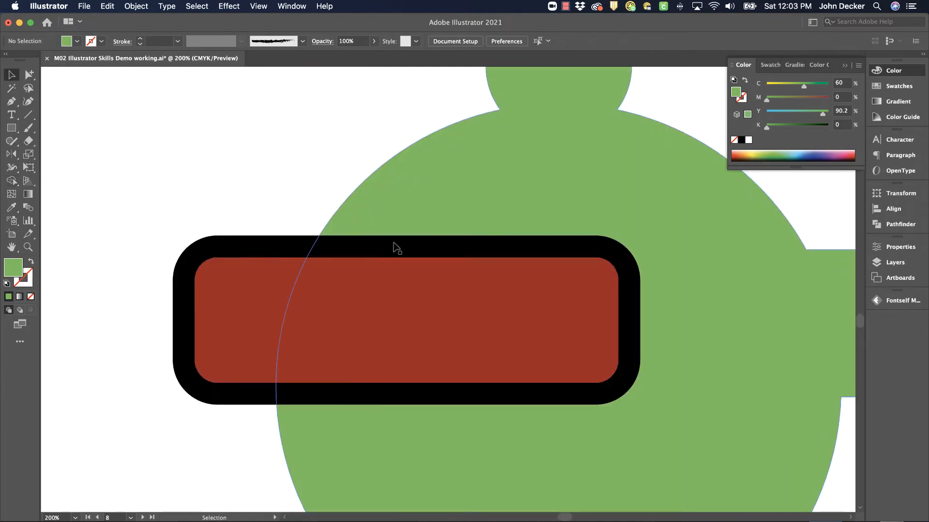
- Unite the red black-outlined rounded rectangle with the green body shape using Shape Builder
click(430, 196)
shift+click(298, 251)
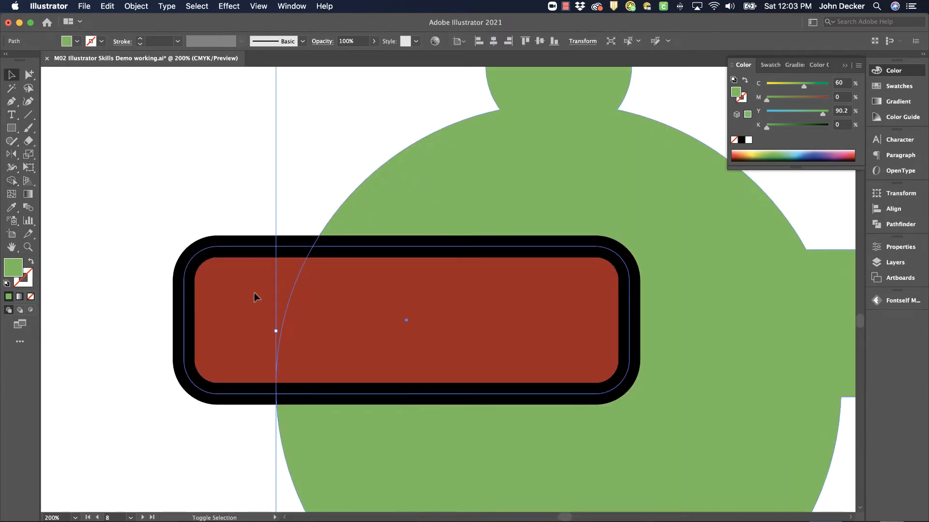
key(super+shift+a)
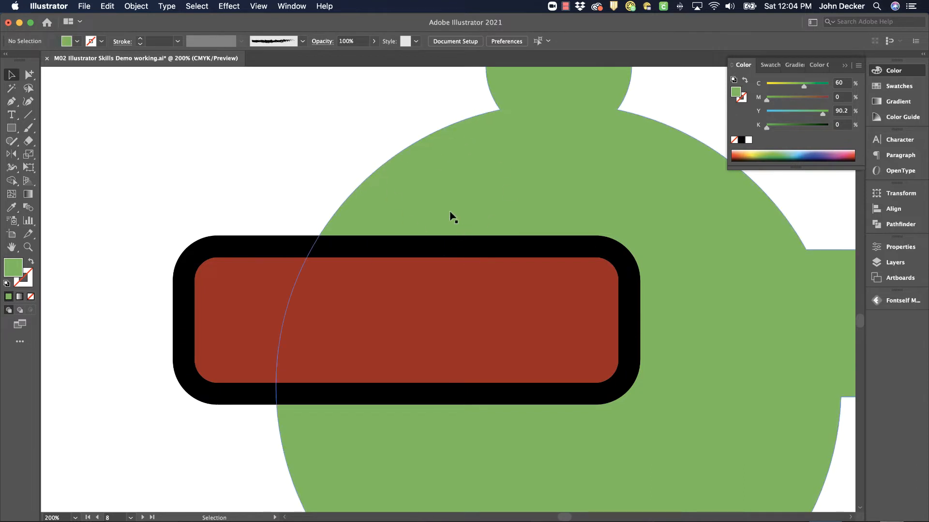
click(402, 200)
shift+click(245, 266)
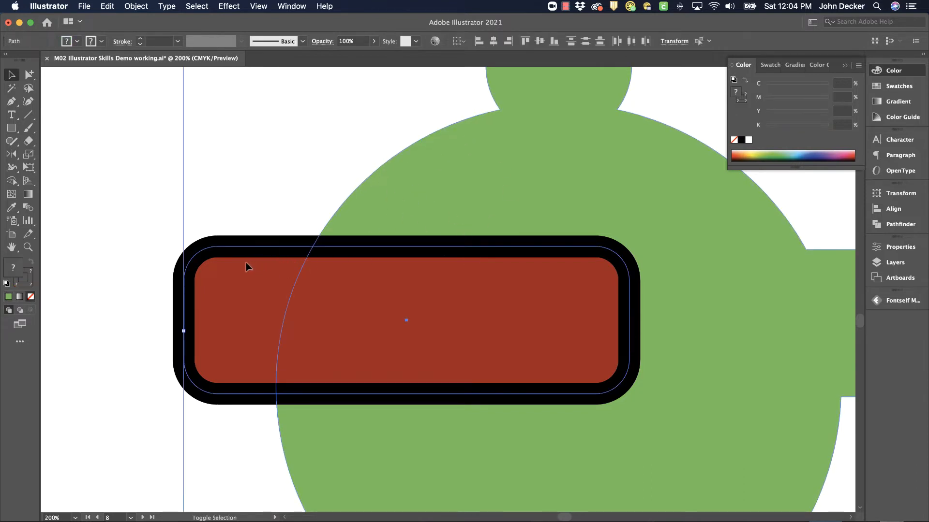
click(12, 180)
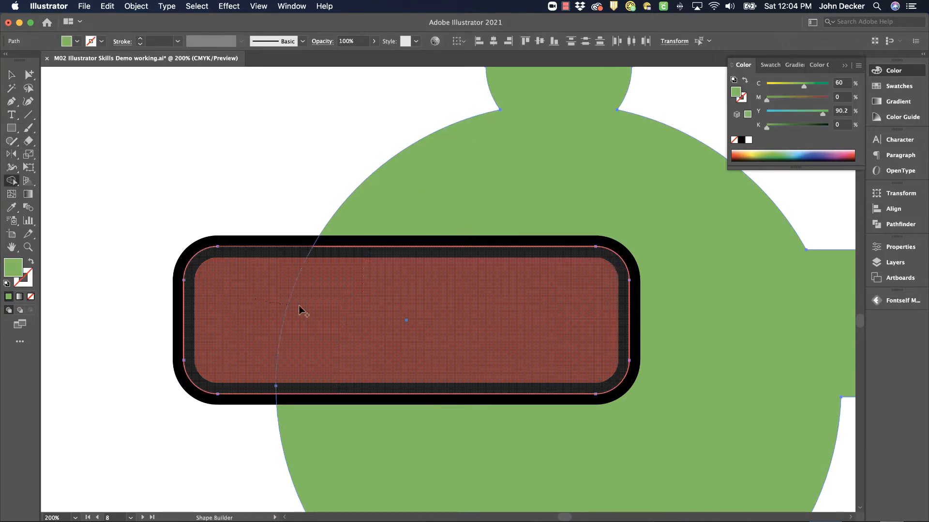
mouse_move(299, 309)
mouse_down()
mouse_move(477, 310)
mouse_move(545, 182)
mouse_up()
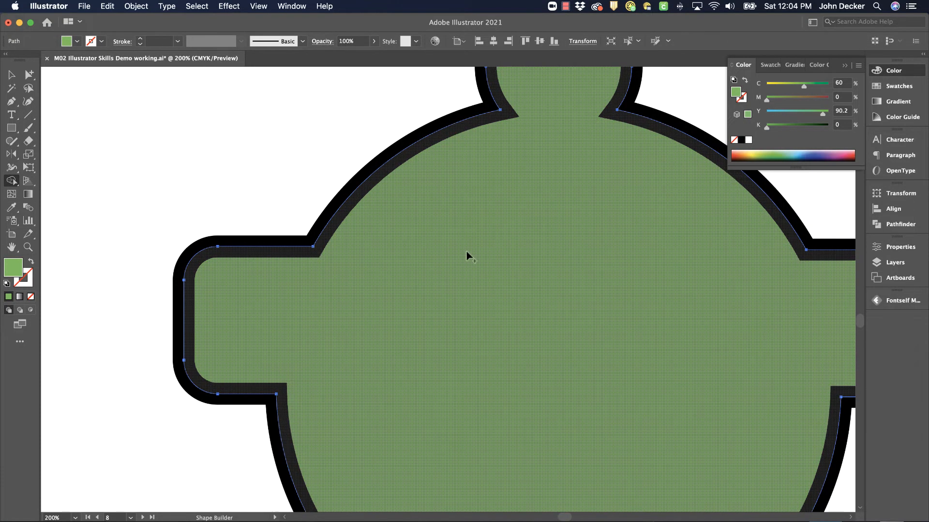
- Unite the black and yellow leg rectangles with the body into a single figure using Shape Builder
scroll(467, 255, down, 10)
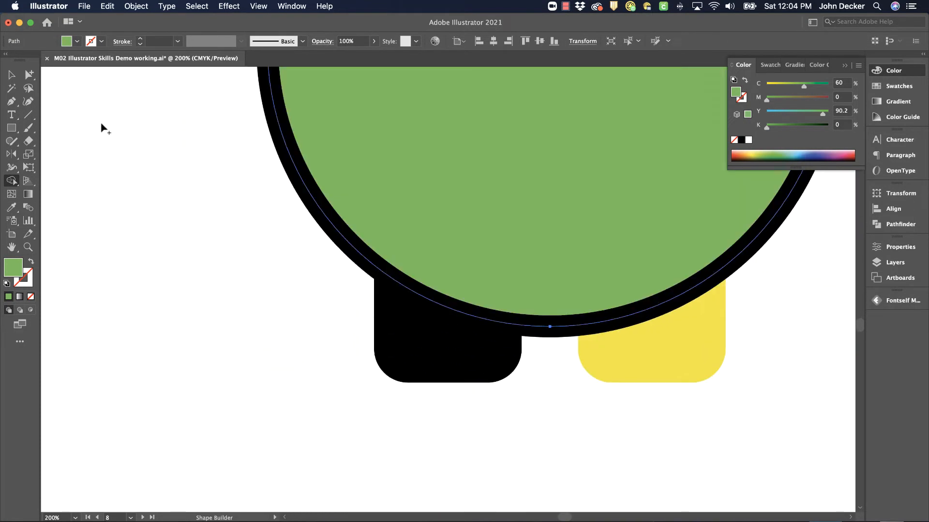
key(v)
drag(322, 402, 737, 278)
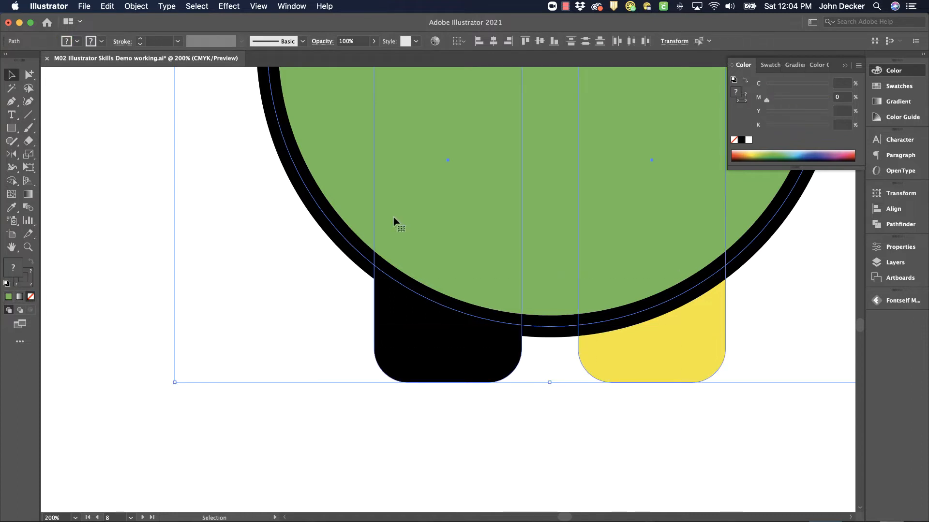
click(11, 181)
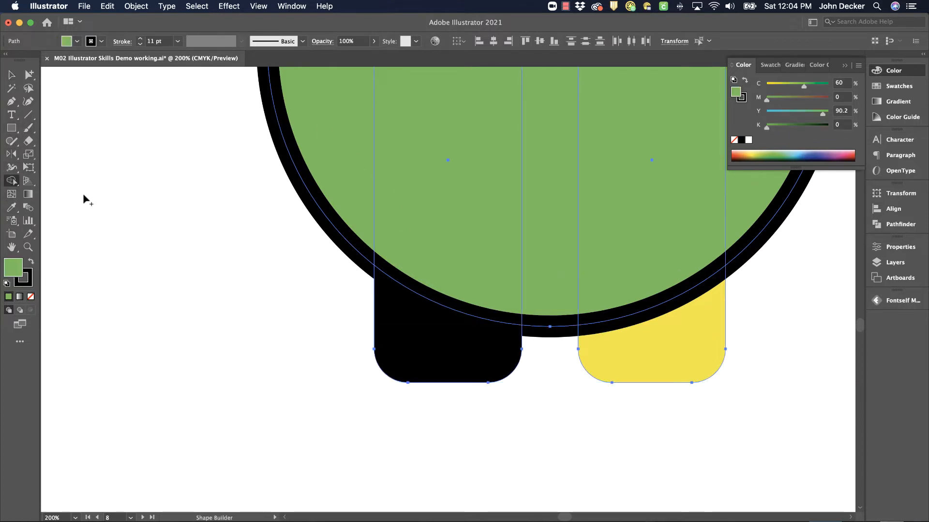
mouse_move(433, 332)
mouse_down()
mouse_move(452, 245)
mouse_move(660, 206)
mouse_move(687, 345)
mouse_up()
key(super+minus)
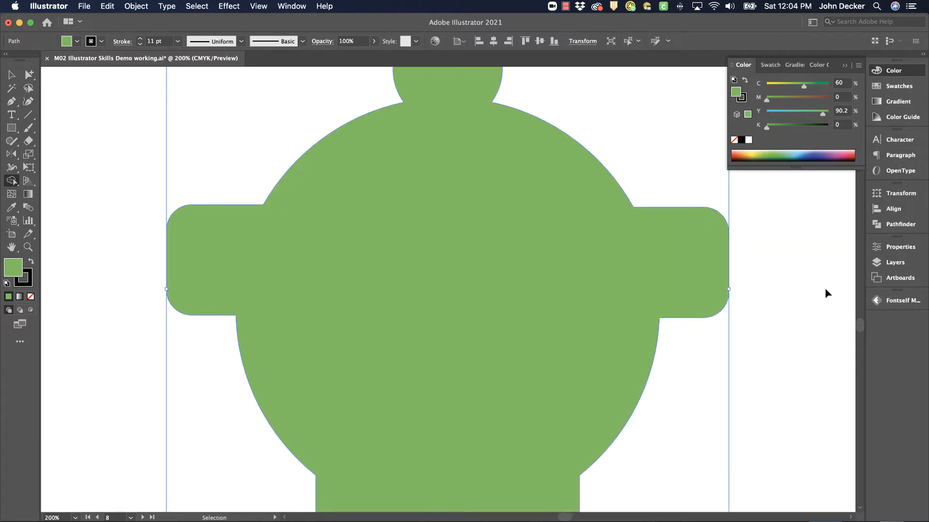
key(super+minus)
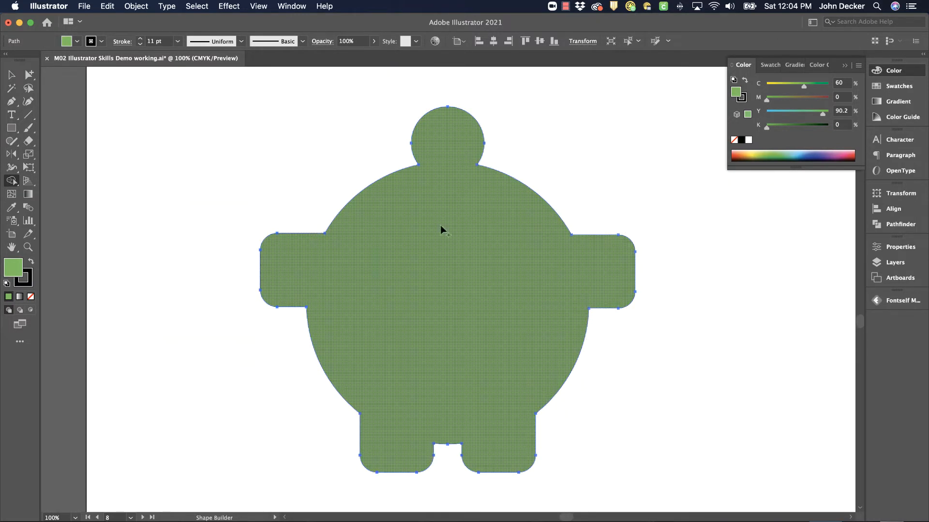
key(v)
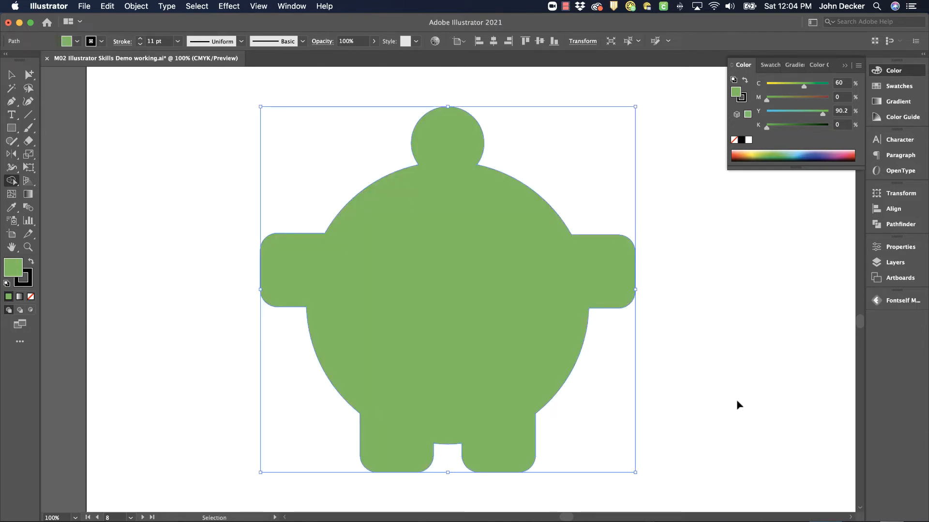
- Check the merged figure in outline view, and undo the merges back to the original separate shapes
key(super+y)
key(super+y)
key(super+z)
key(super+z)
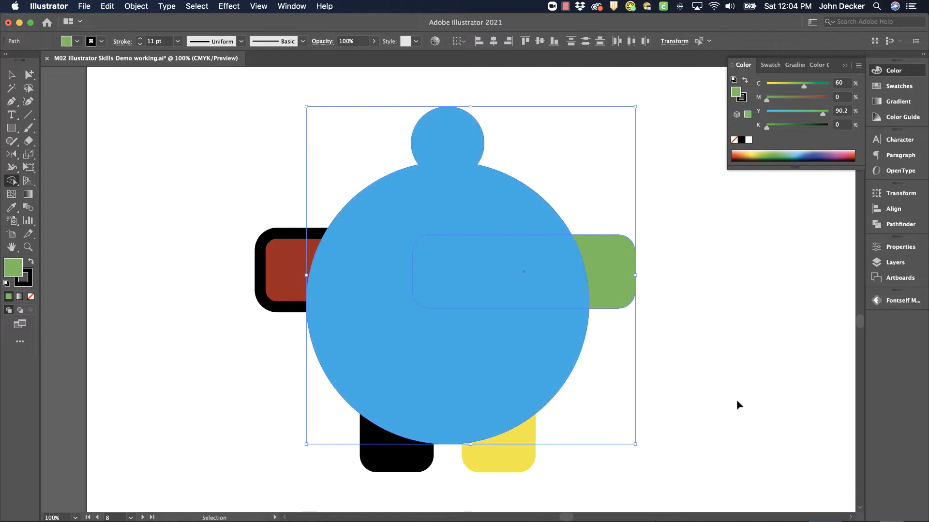
key(super+z)
- Delete the red and green rounded rectangles that form the figure's arms
key(super+=)
key(v)
click(190, 350)
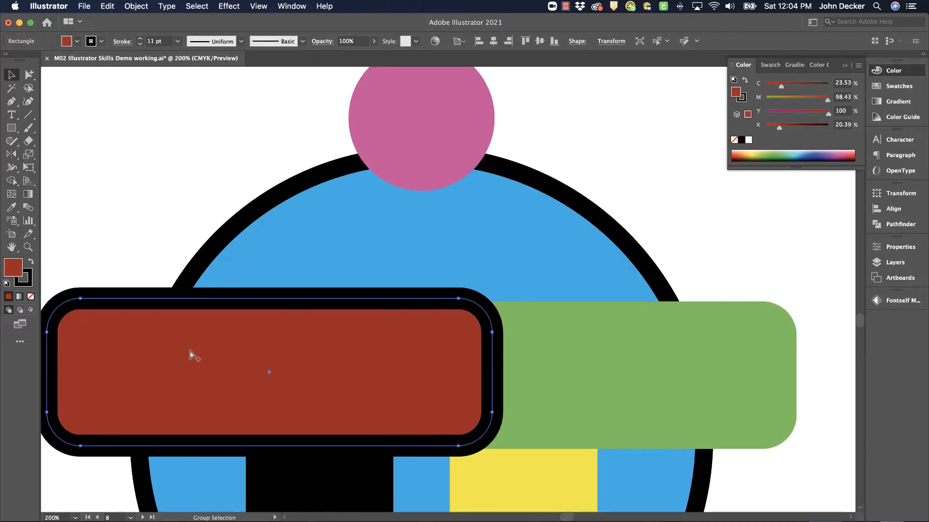
key(Delete)
drag(311, 428, 193, 210)
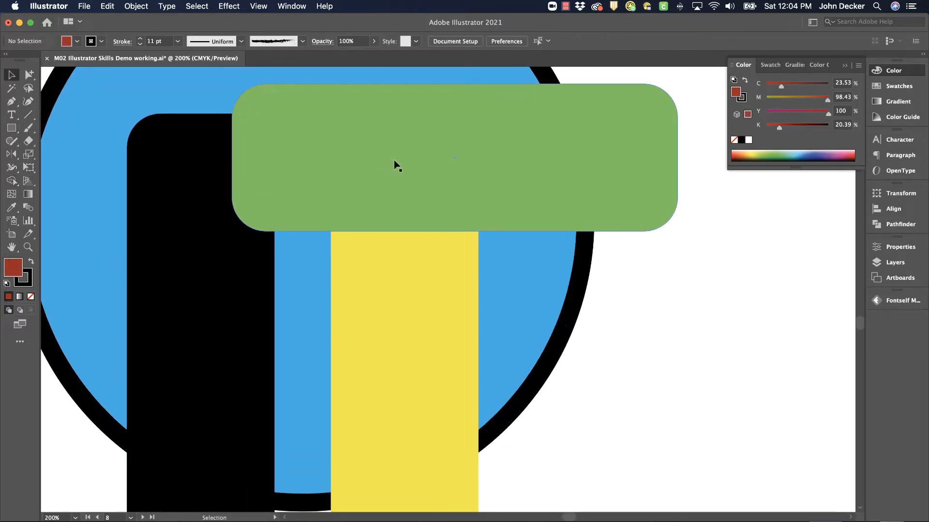
click(417, 174)
key(Delete)
- Remove the area where the black leg rectangle overlaps the blue circle using Shape Builder's subtract mode
key(super+y)
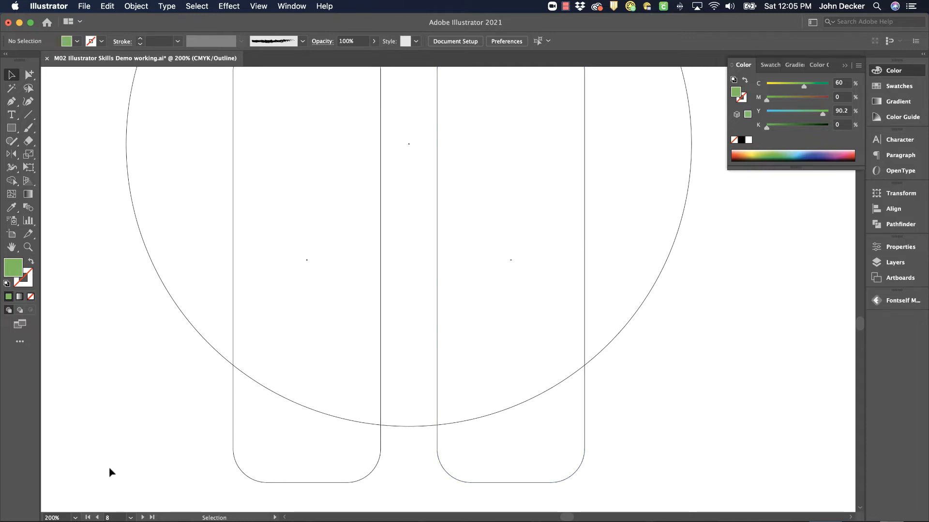
key(super+y)
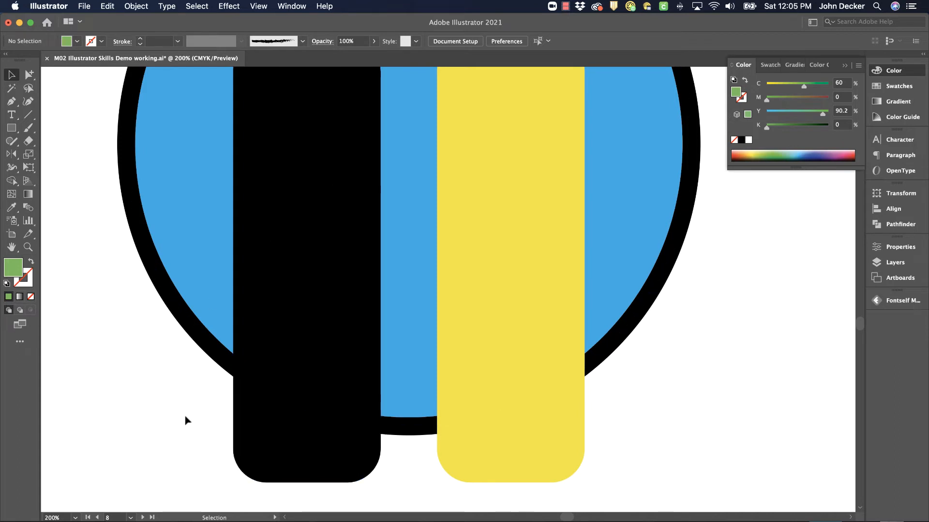
click(292, 183)
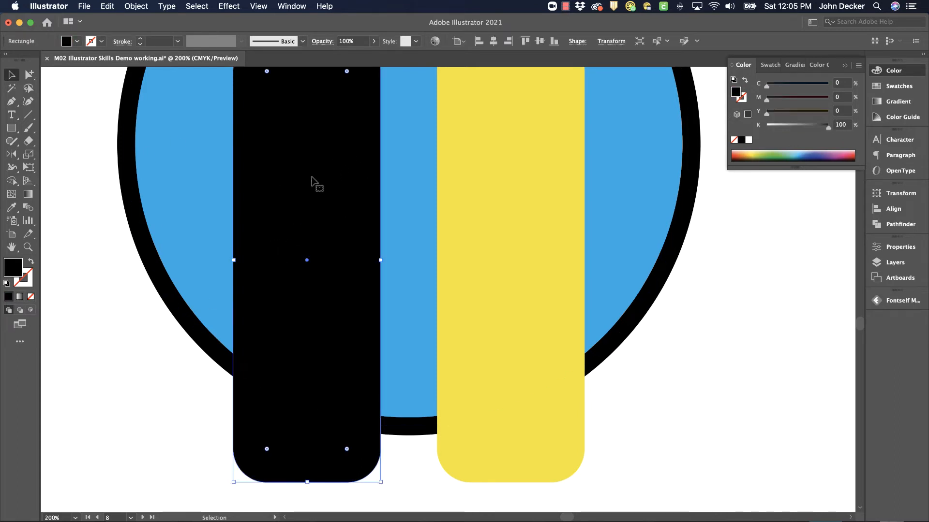
shift+click(178, 193)
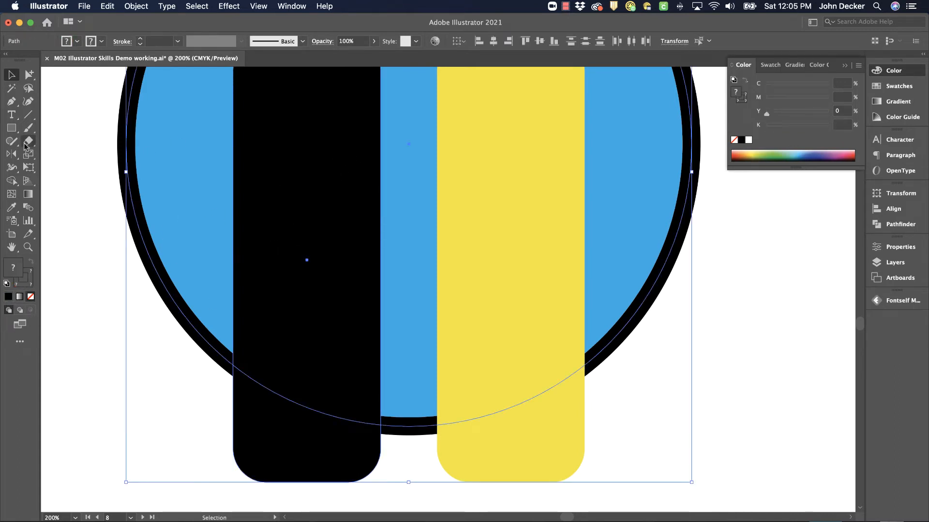
click(12, 182)
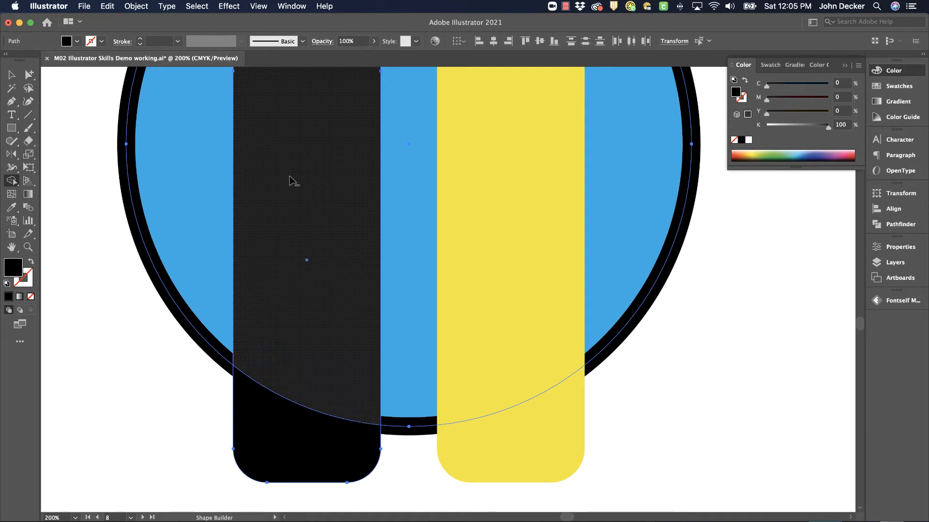
alt+click(303, 182)
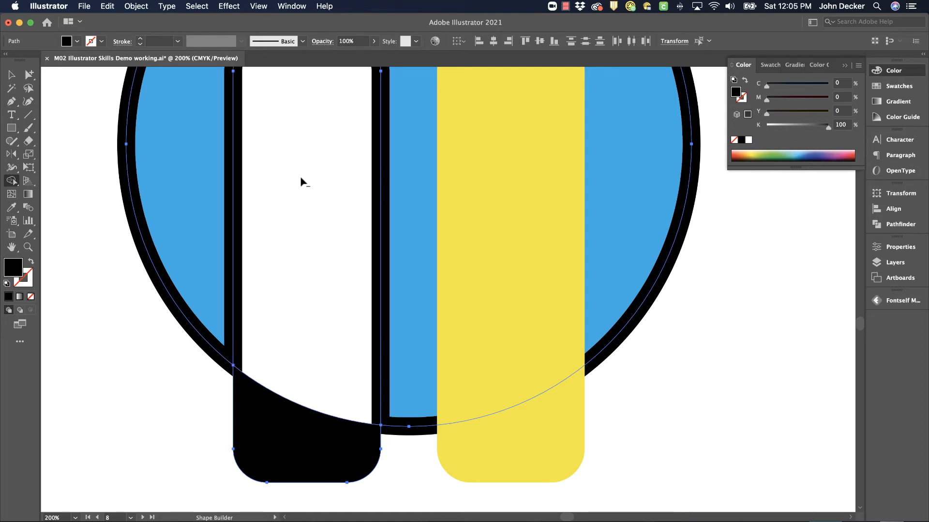
drag(315, 143, 334, 234)
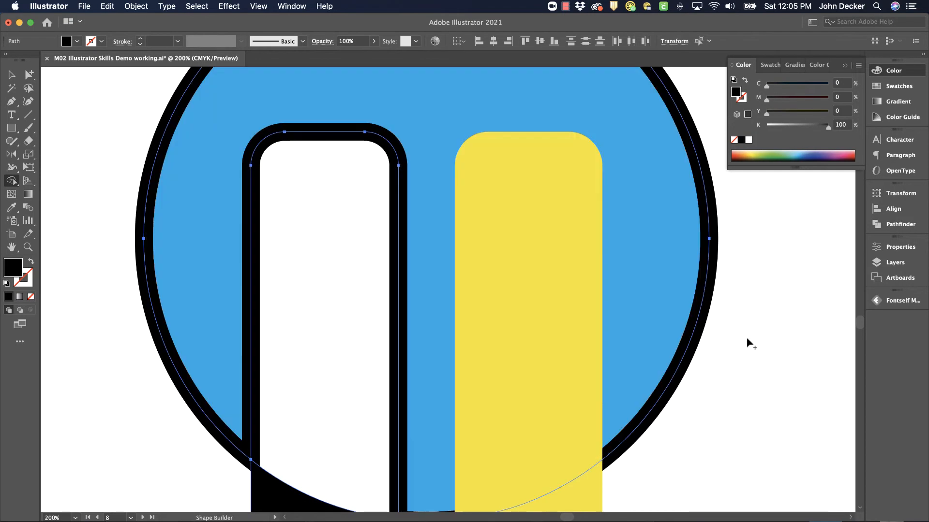
- Remove the blue circle and its overlap with the yellow leg rectangle using Shape Builder's subtract mode
drag(759, 420, 510, 324)
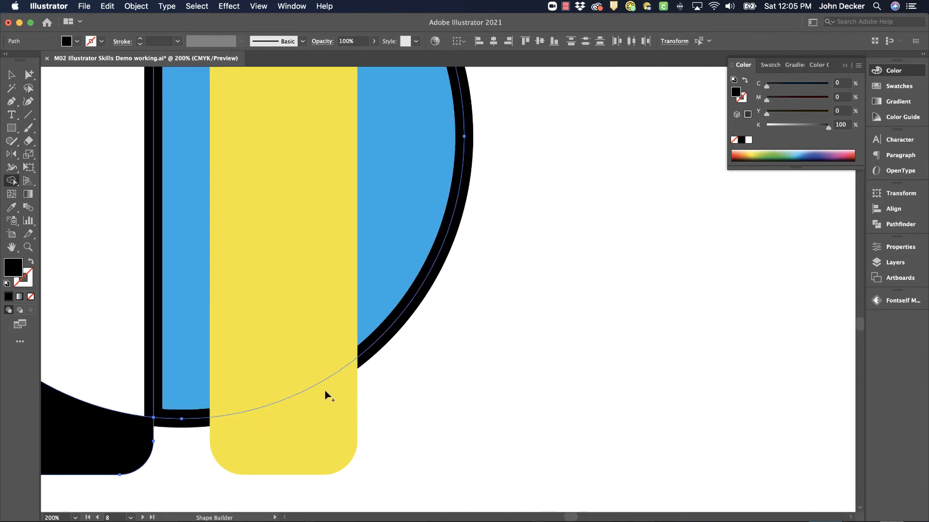
click(11, 75)
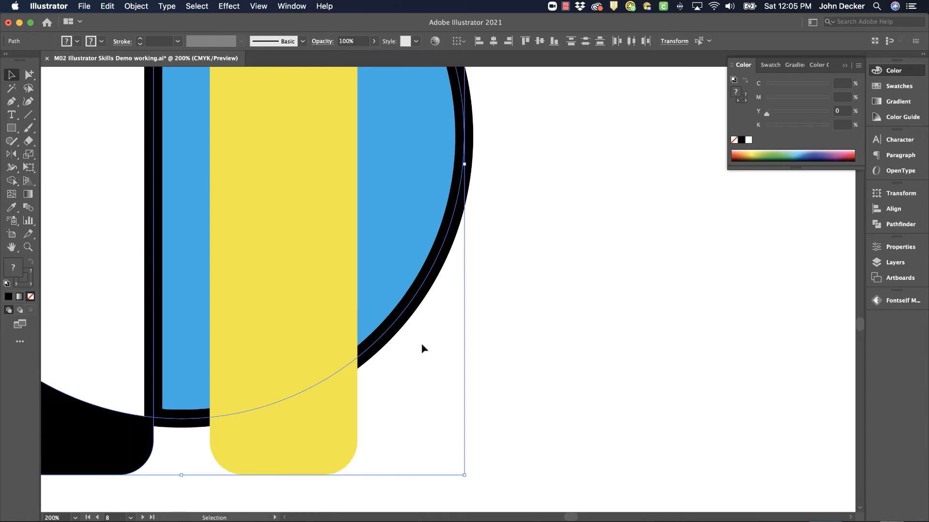
click(427, 324)
drag(307, 419, 306, 419)
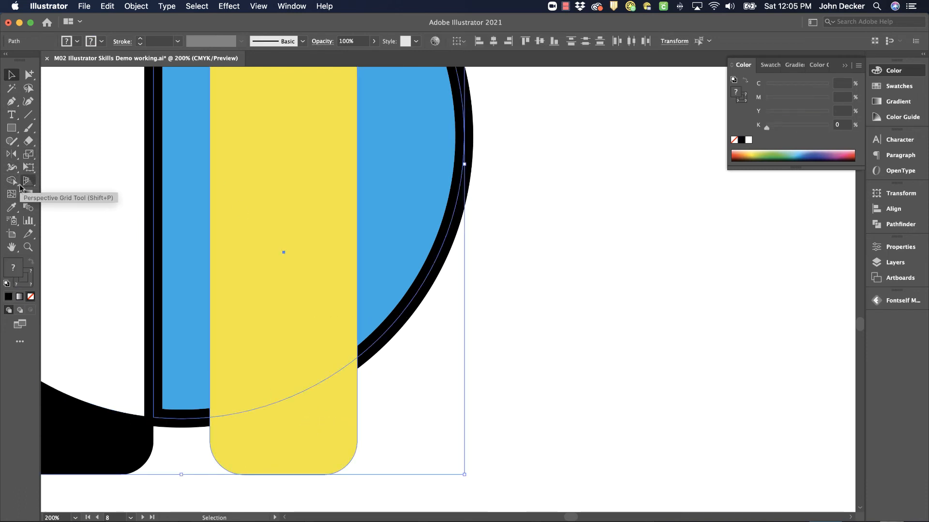
click(15, 182)
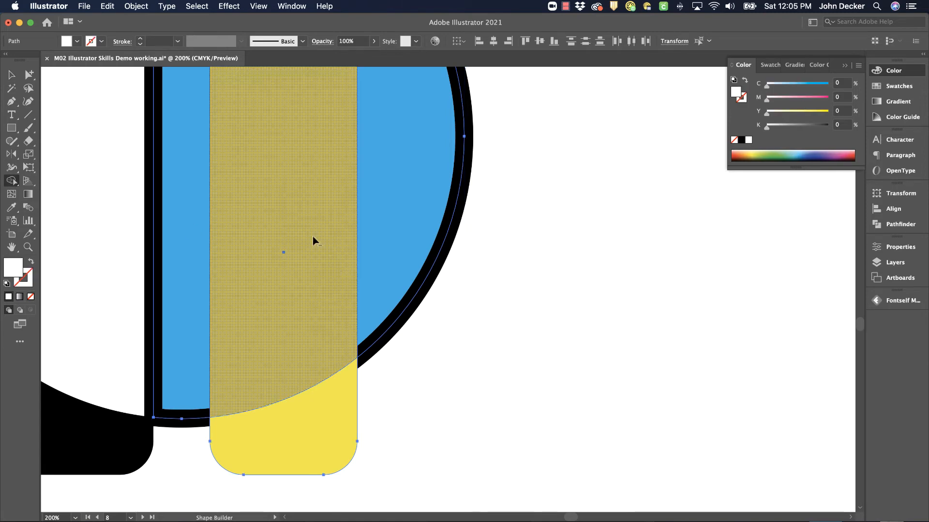
mouse_move(313, 240)
mouse_down()
mouse_move(448, 228)
mouse_move(388, 224)
mouse_up()
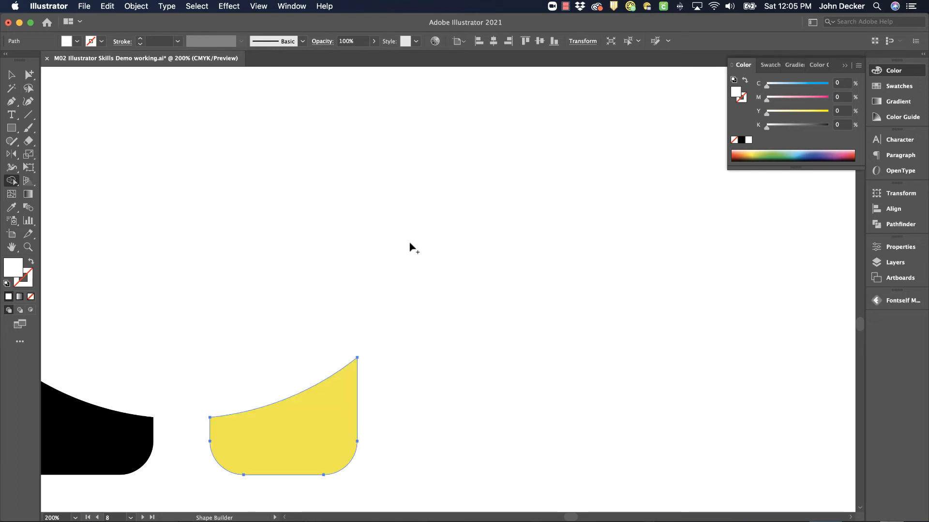
- Check the trimmed black and yellow feet together with the pink head circle at 100% zoom, and switch to the Selection tool
key(super+minus)
key(super+minus)
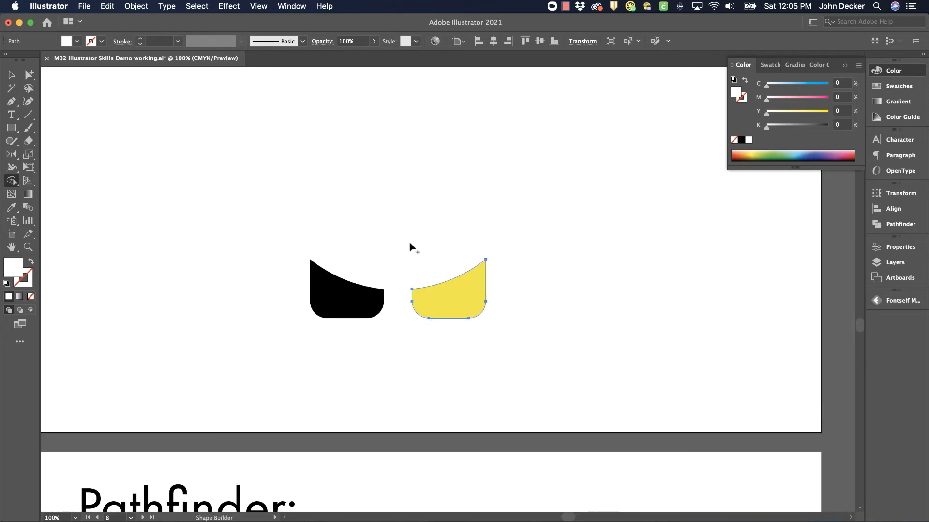
drag(402, 194, 386, 320)
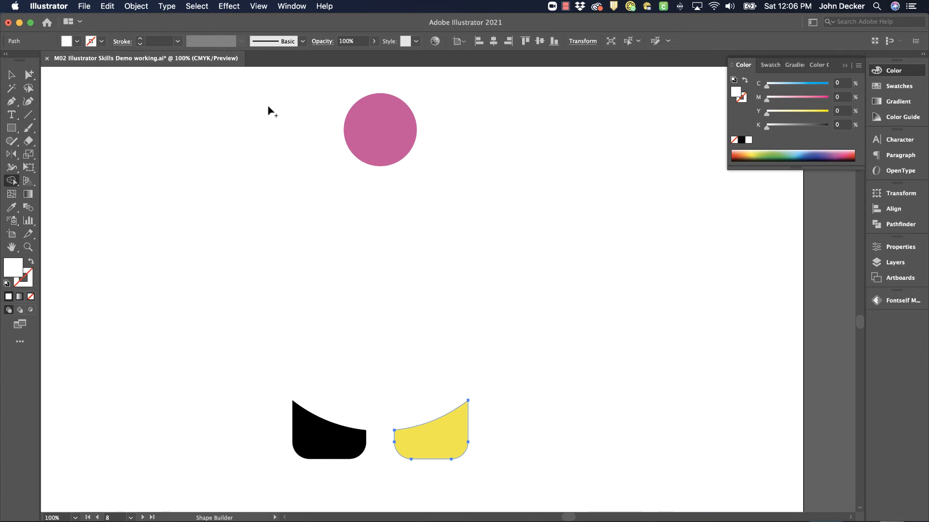
click(12, 75)
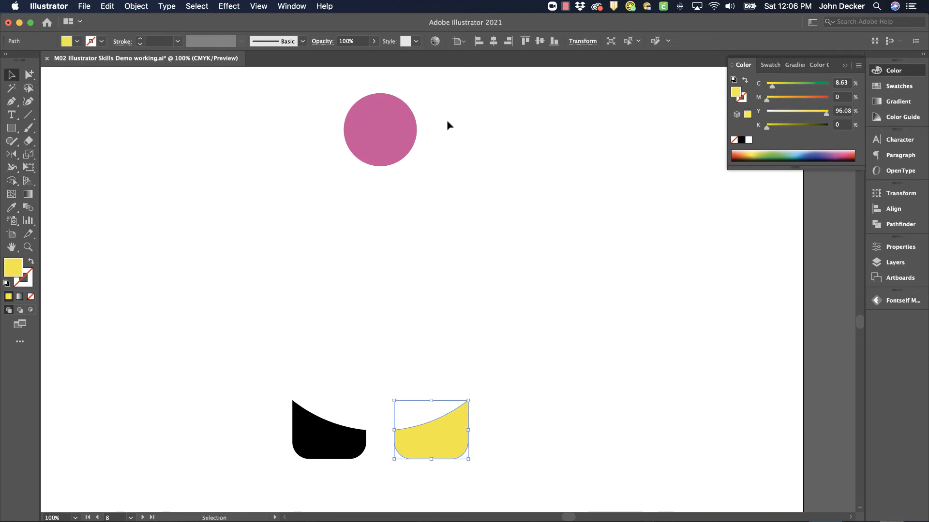